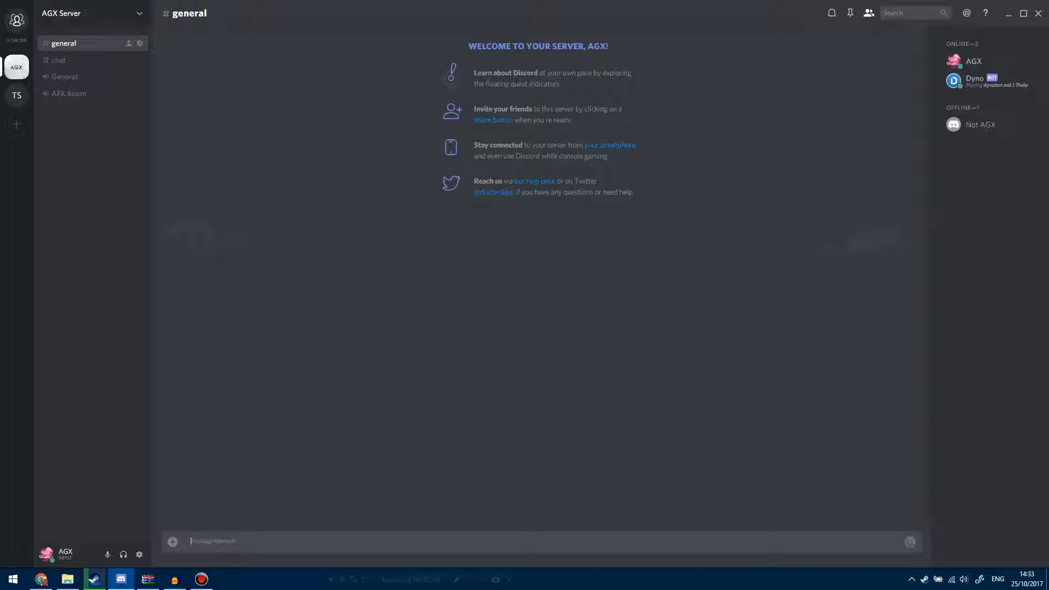
- Open the role settings of AGX Server, select the Dyno role, and create a new role
left_click(139, 13)
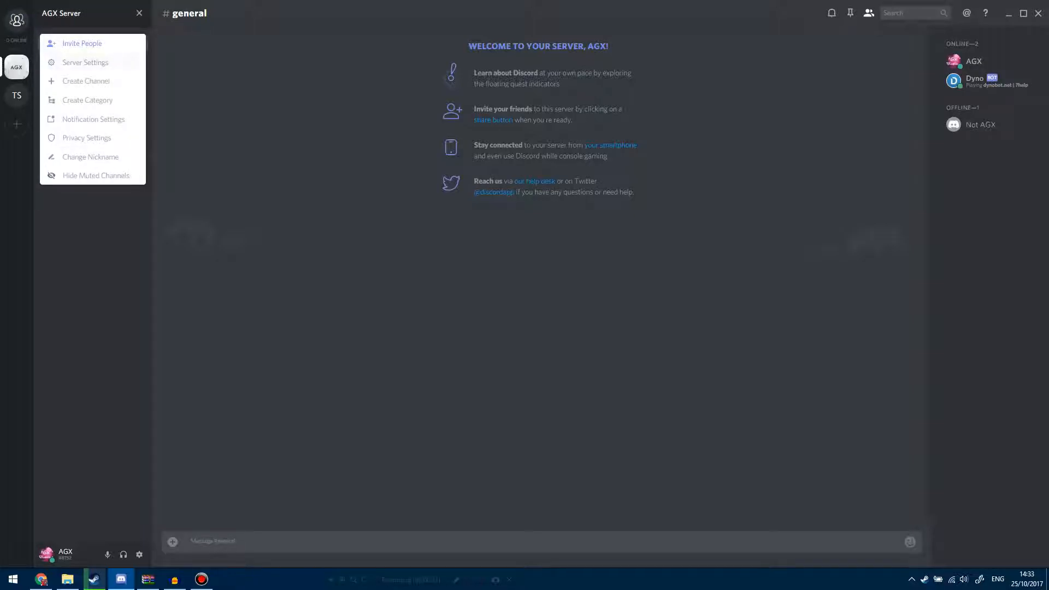
left_click(86, 62)
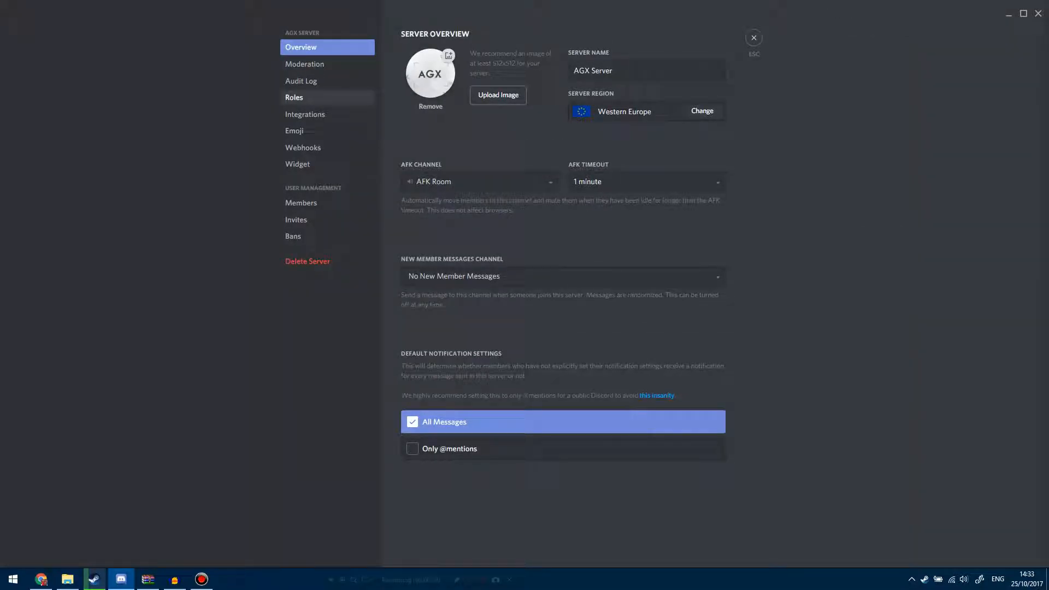
left_click(327, 98)
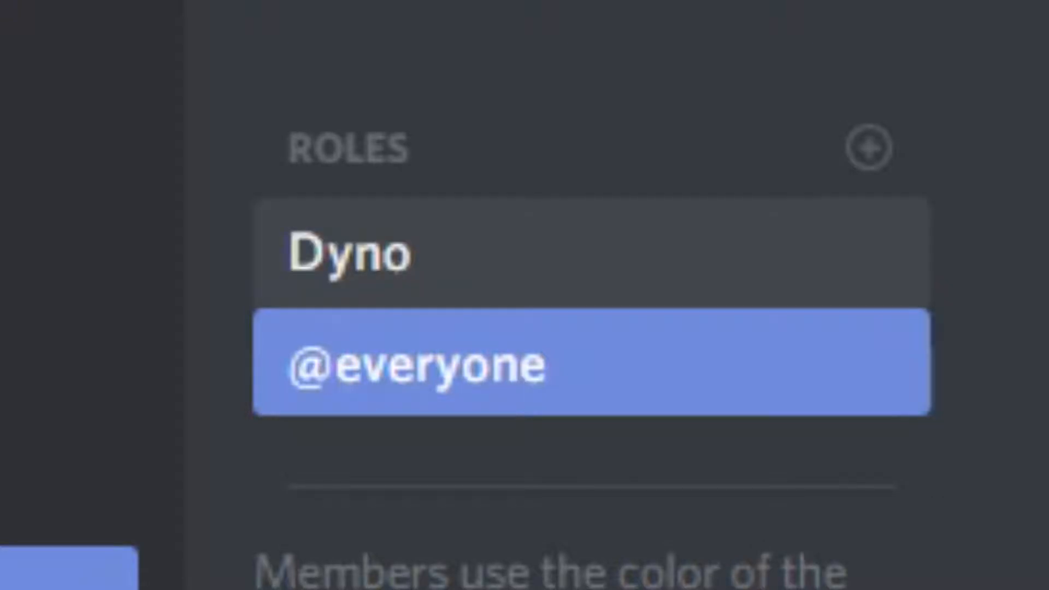
left_click(592, 253)
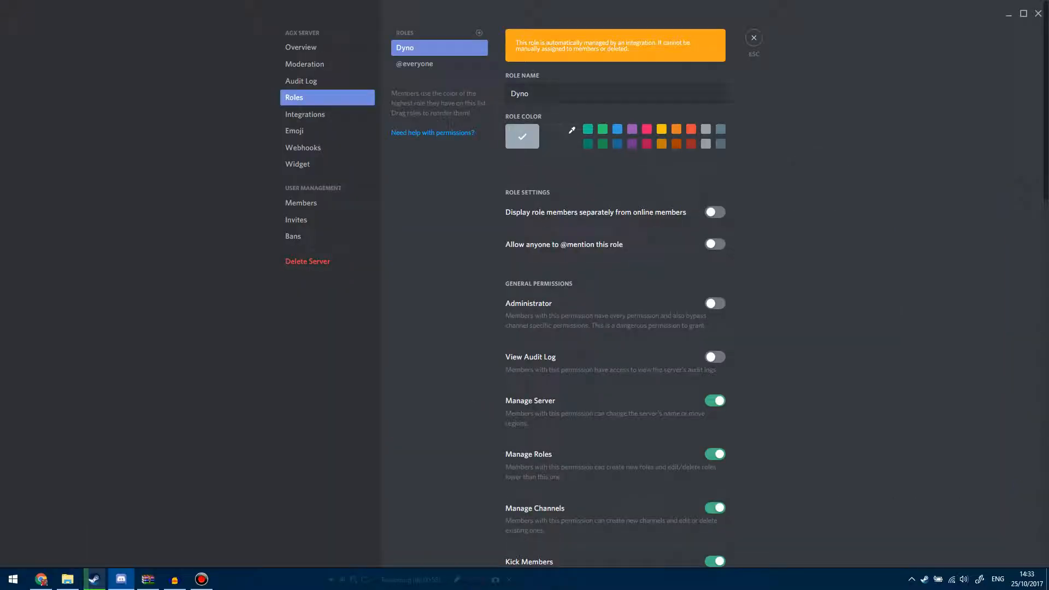
left_click(479, 33)
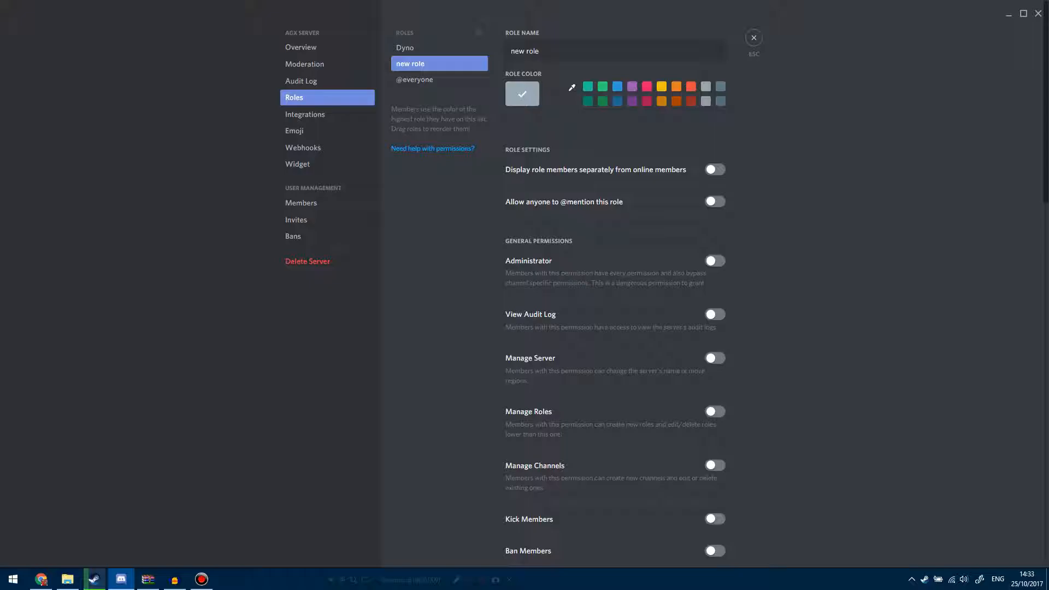
- Look through the new role's permissions and rename the role to Admin
scroll(615, 290, "down", 15)
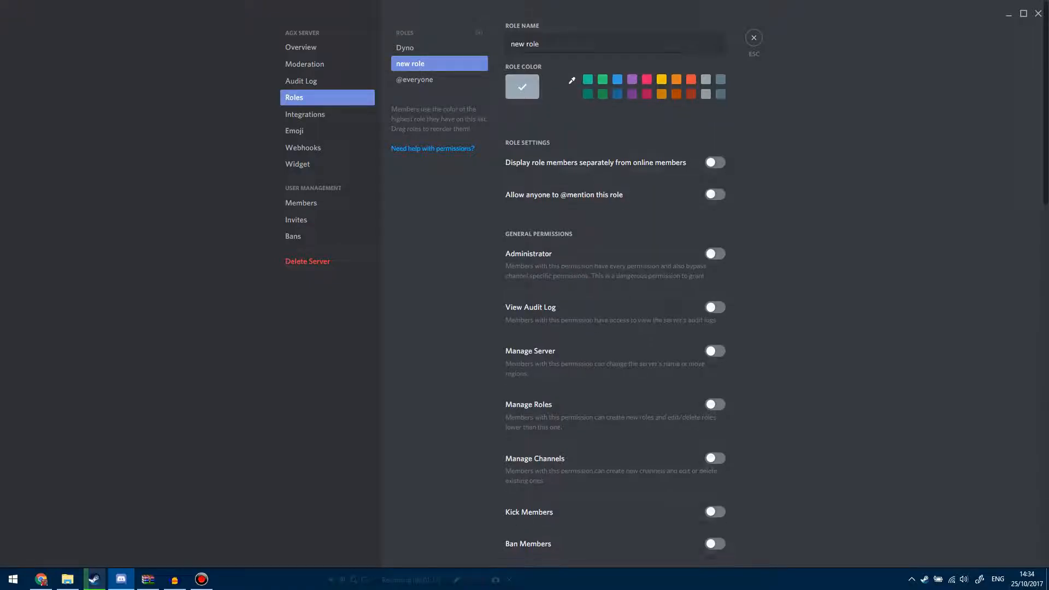
scroll(614, 289, "down", 3)
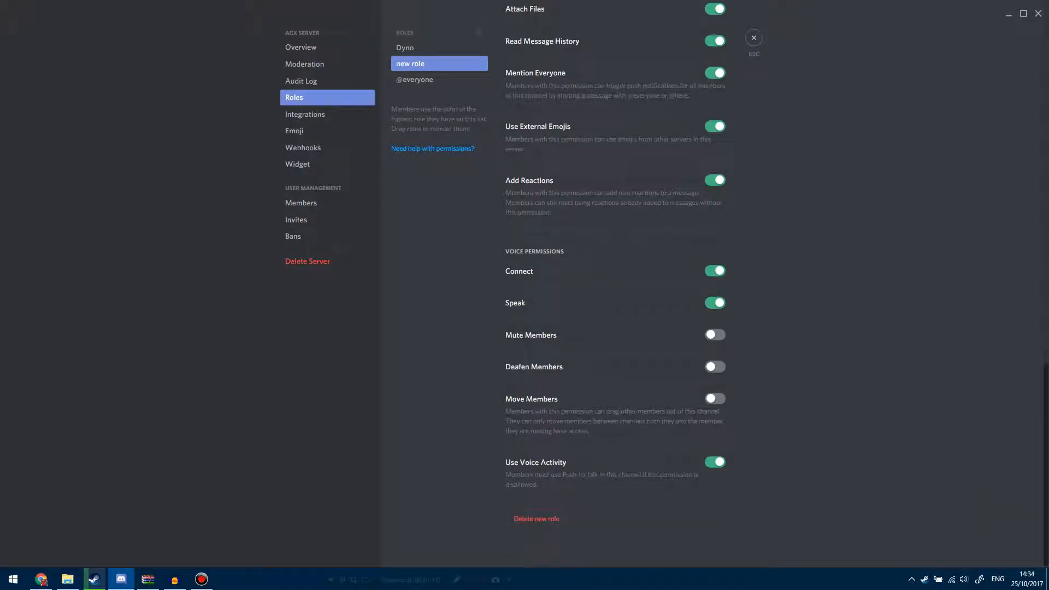
scroll(615, 290, "up", 15)
scroll(614, 290, "up", 4)
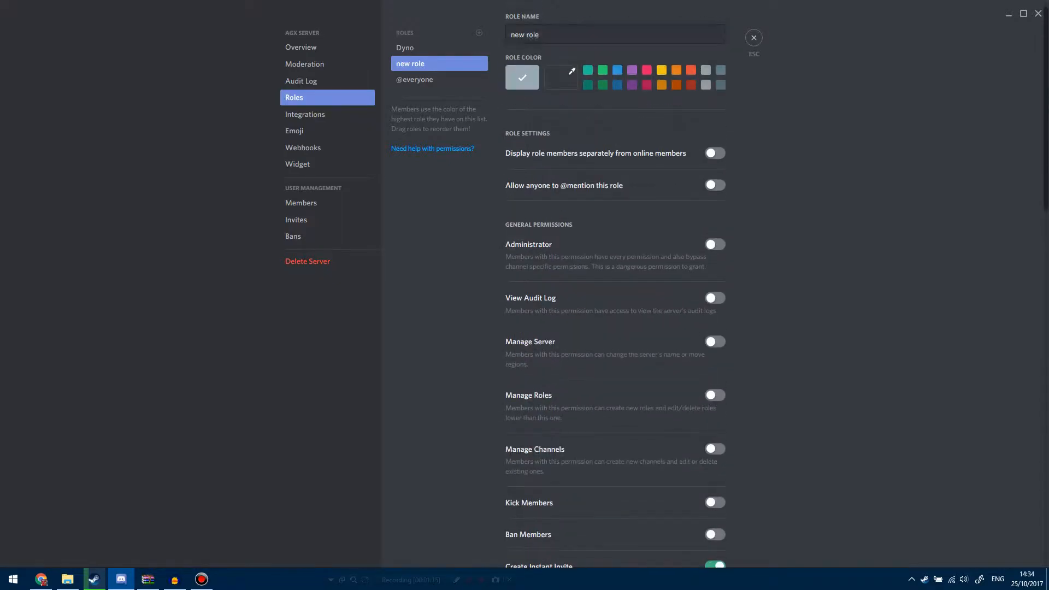
left_click_drag(548, 51, 508, 51)
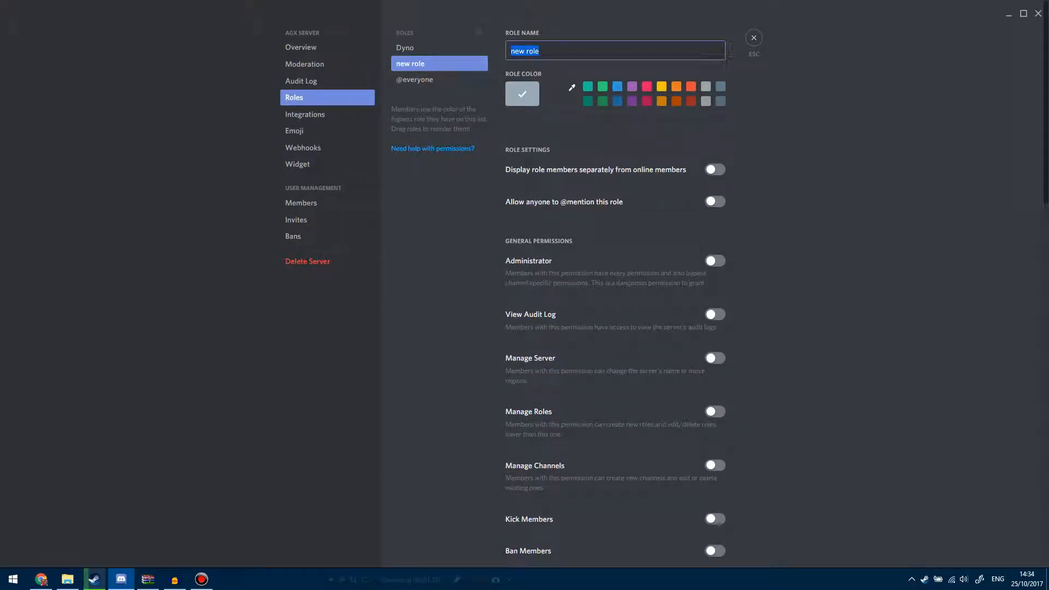
type("Admin")
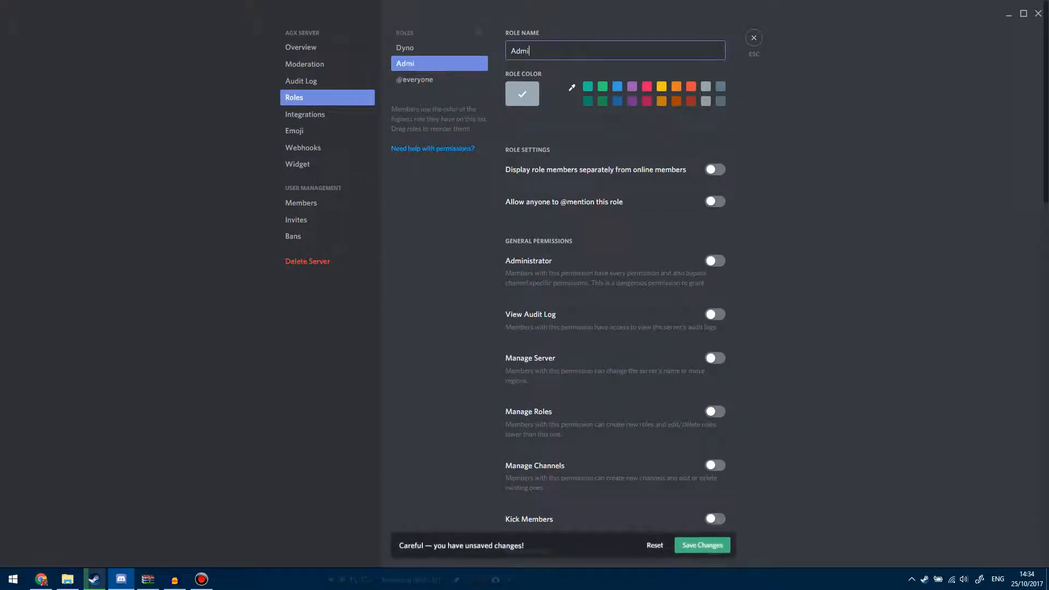
left_click(525, 126)
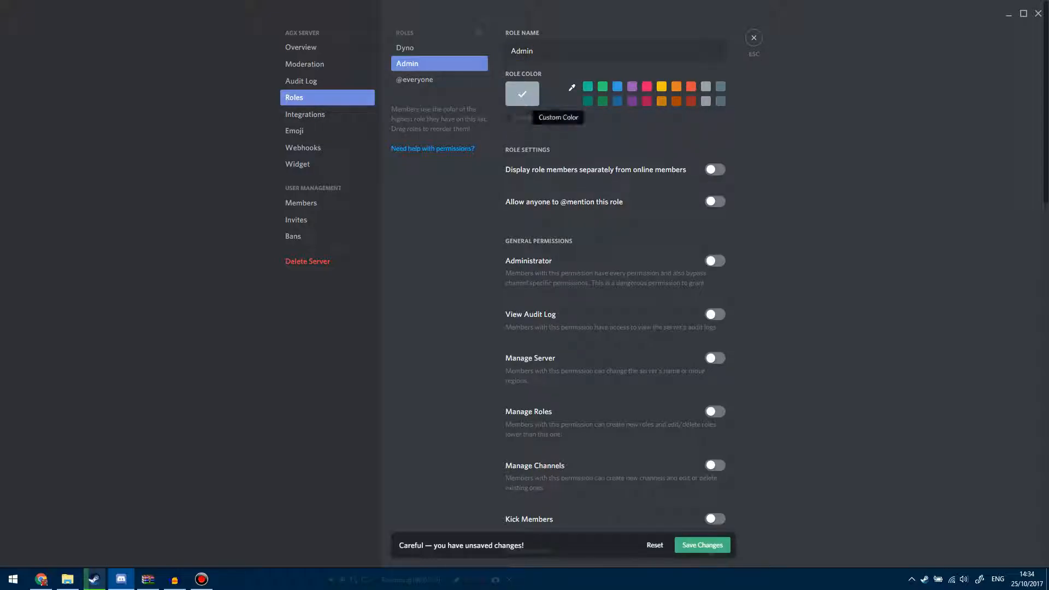
- Give the Admin role a custom red colour and move it above Dyno in the role order
left_click(563, 94)
left_click(612, 119)
left_click(650, 129)
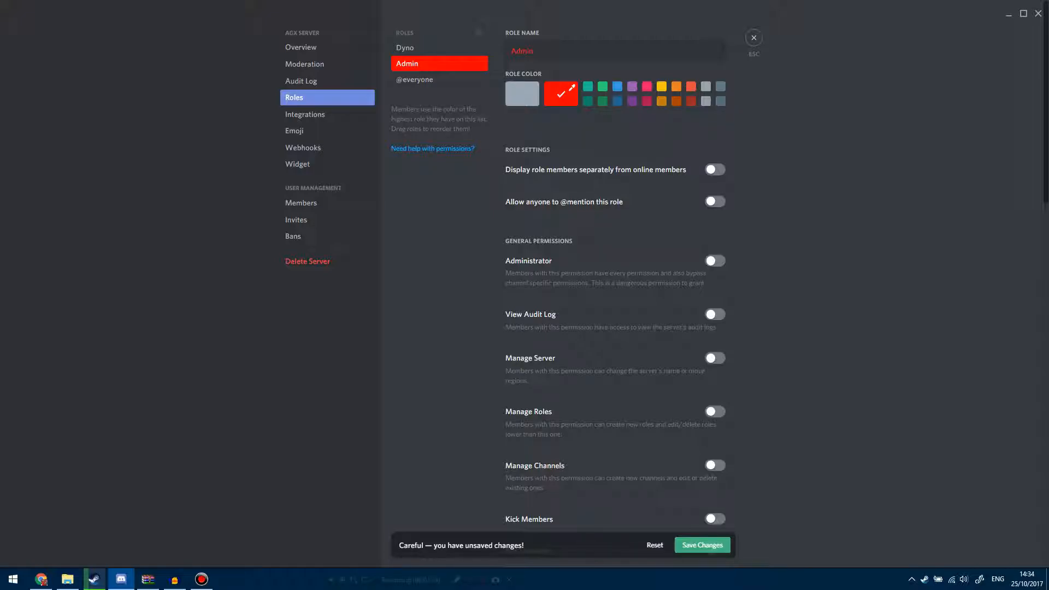
left_click_drag(432, 64, 427, 44)
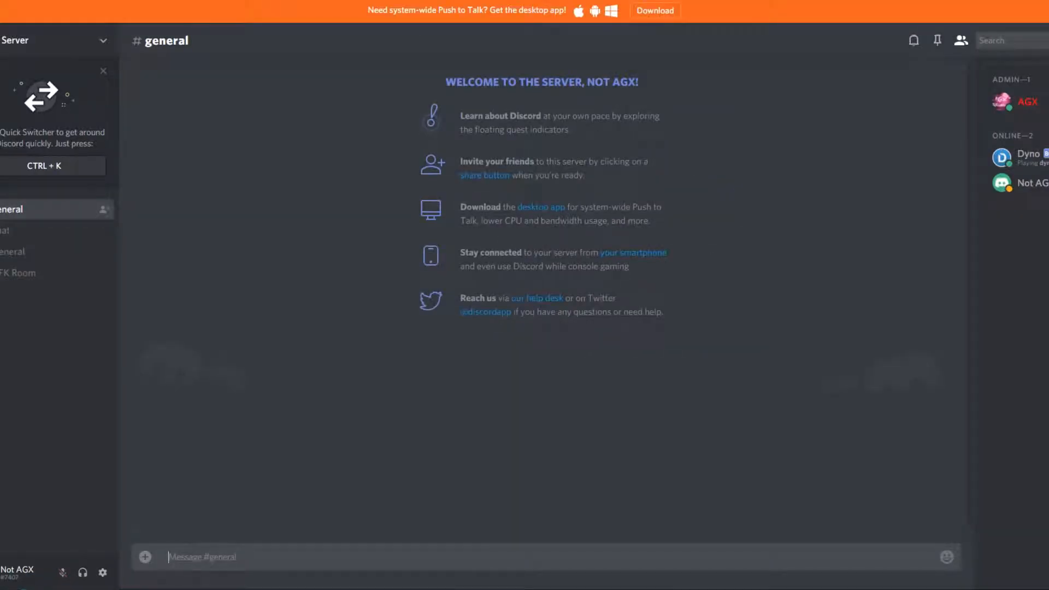
type("@admin")
type(" Hi")
key("Return")
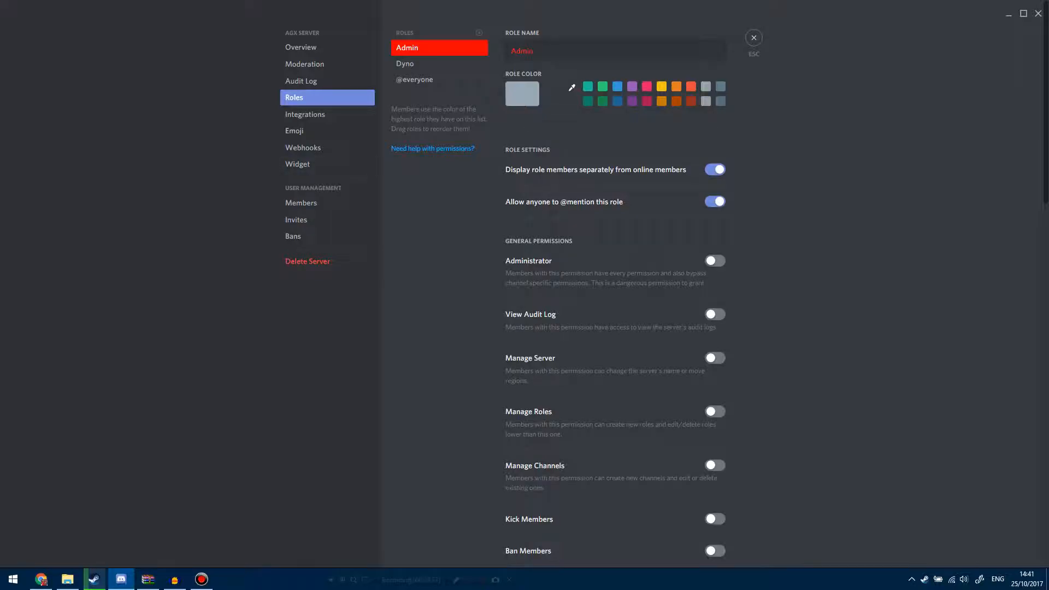
left_click(754, 38)
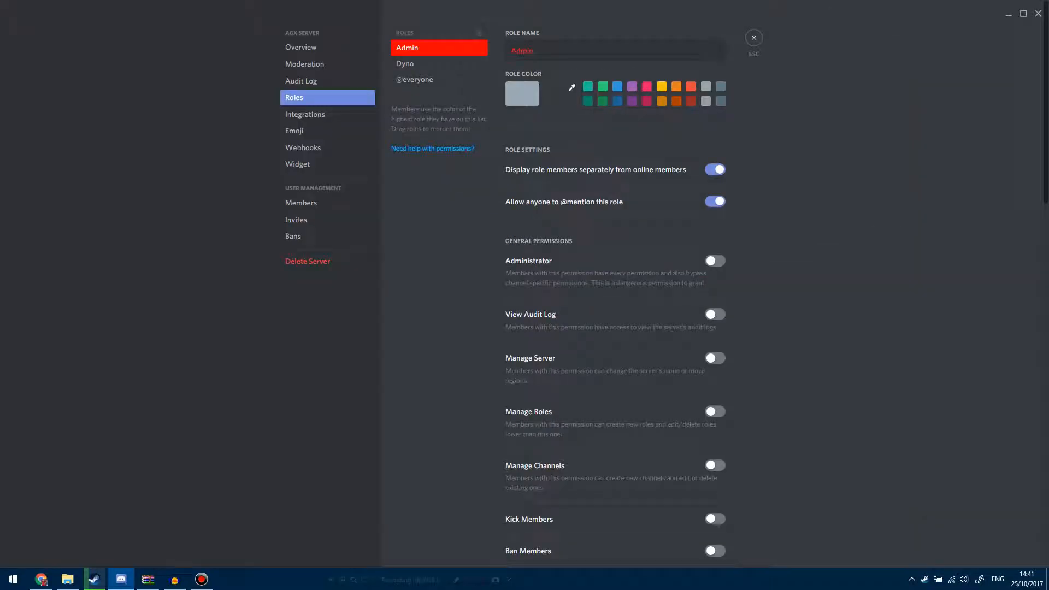
left_click(715, 202)
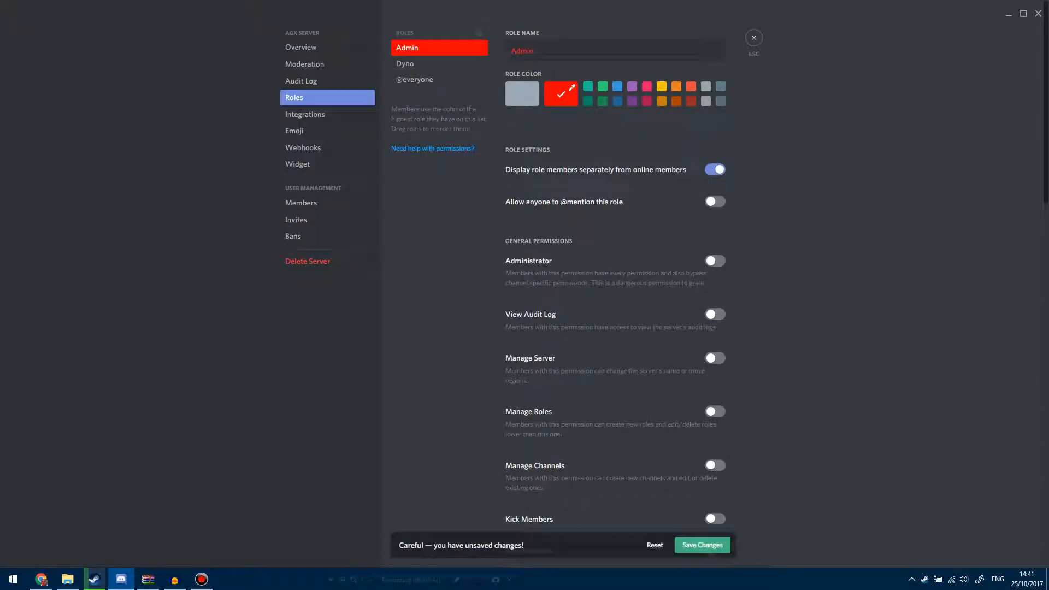
left_click(702, 545)
left_click(754, 37)
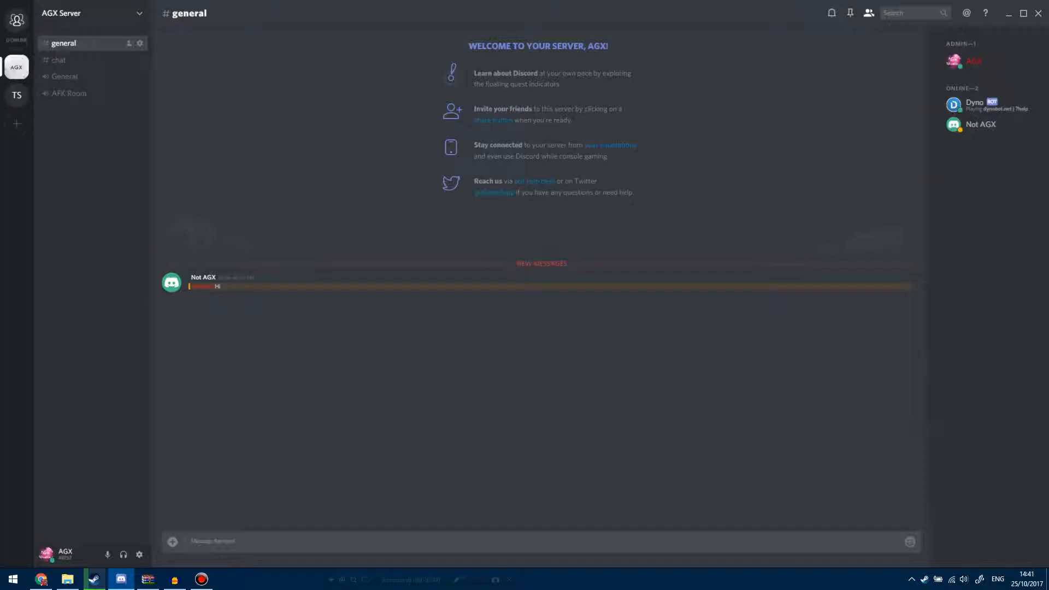
type("@admin")
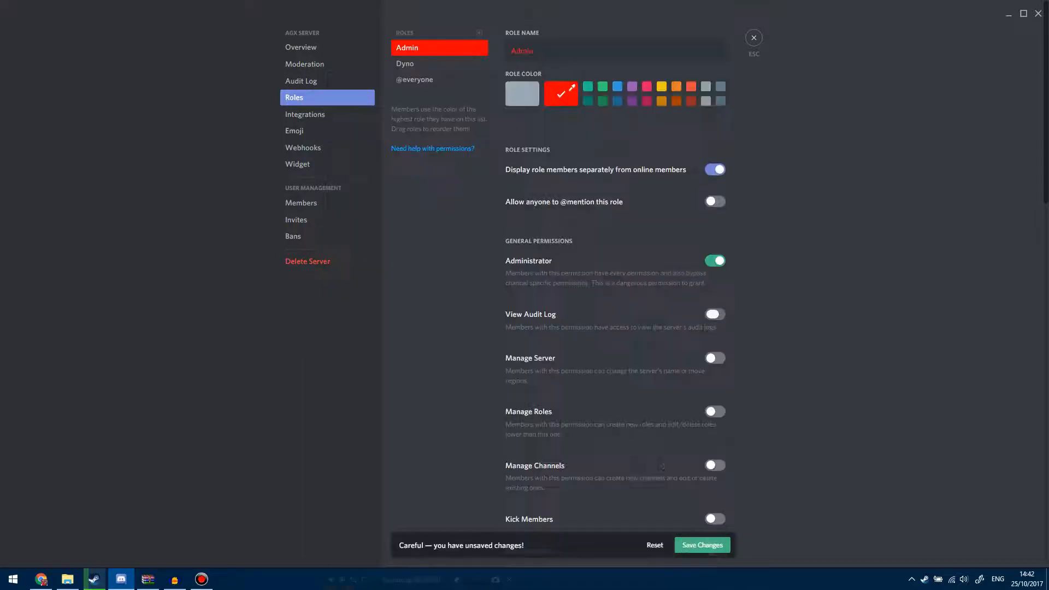
- Enable View Audit Log for the Admin role, save the changes, and open the server overview
left_click(715, 314)
left_click(702, 545)
left_click(301, 48)
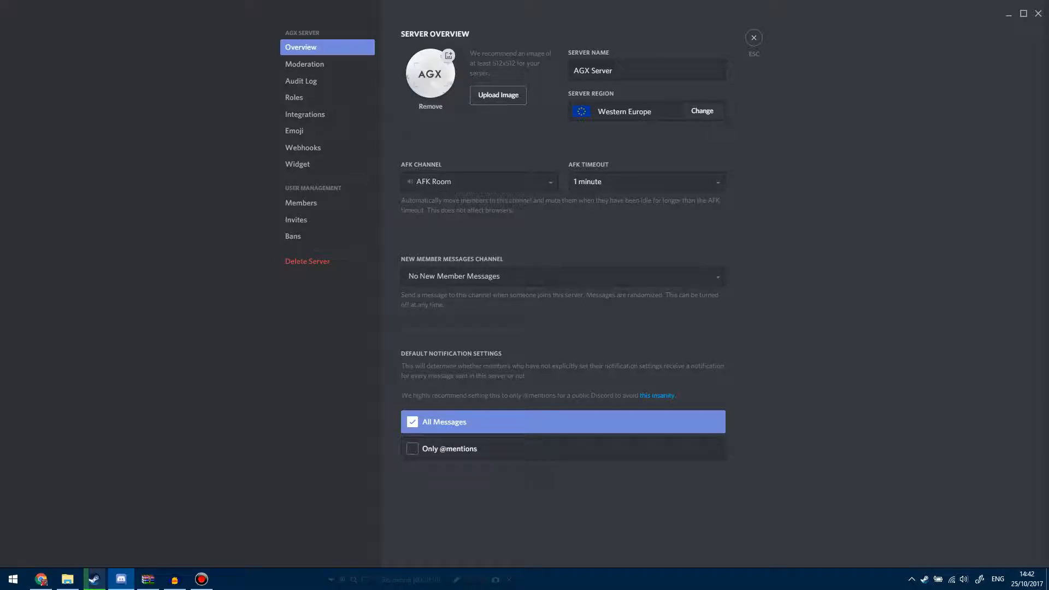
- Enable Manage Server, Manage Roles, Manage Channels, Kick Members and Ban Members for the Admin role
left_click(294, 98)
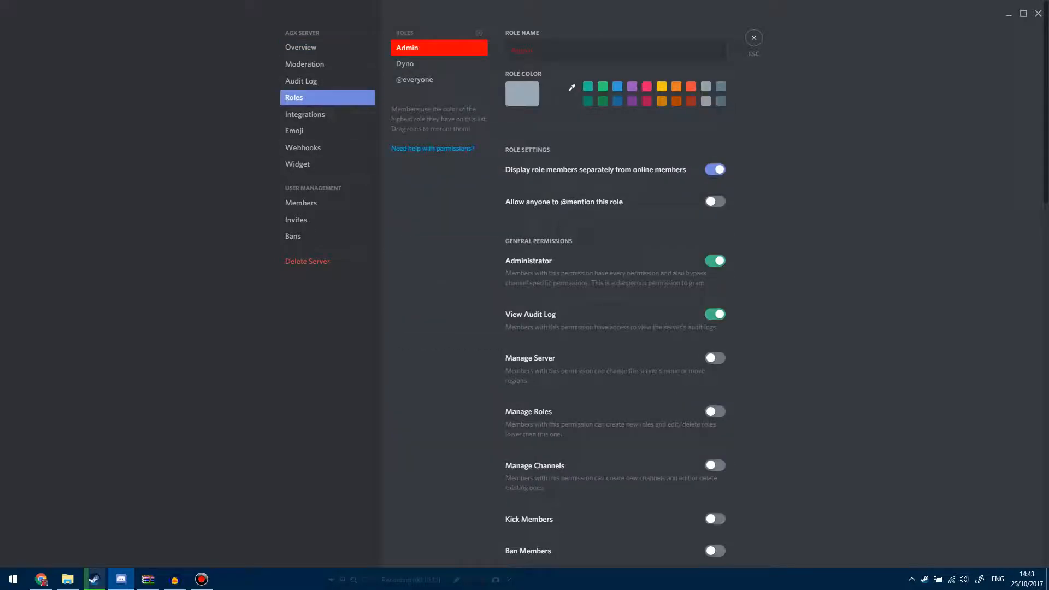
scroll(615, 300, "down", 2)
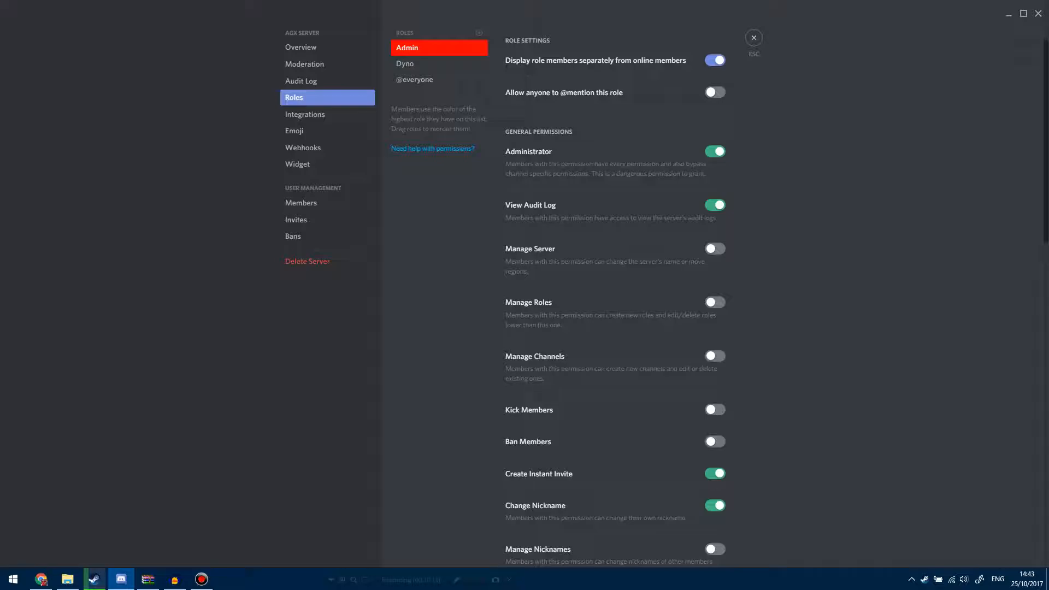
left_click(715, 249)
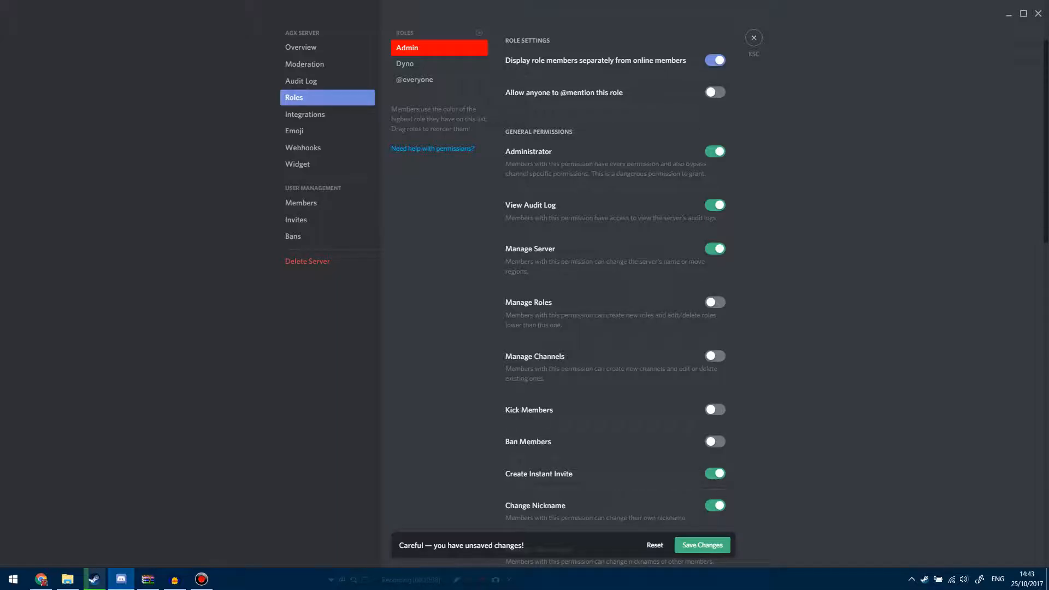
left_click(715, 302)
left_click(714, 356)
left_click(715, 410)
left_click(715, 442)
- Open the instant invite for the General voice channel
scroll(715, 442, "down", 1)
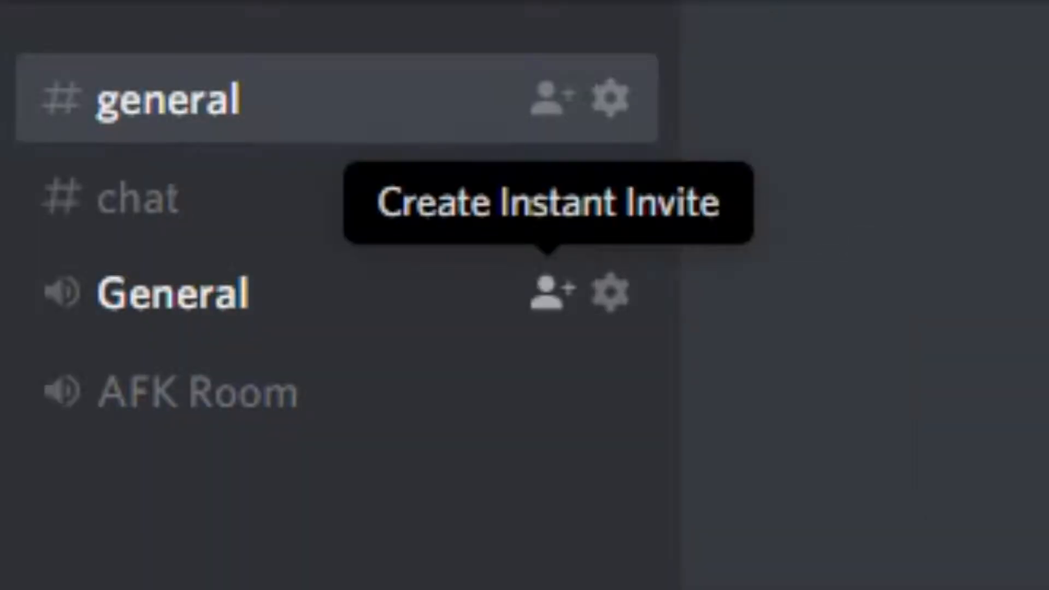
left_click(551, 294)
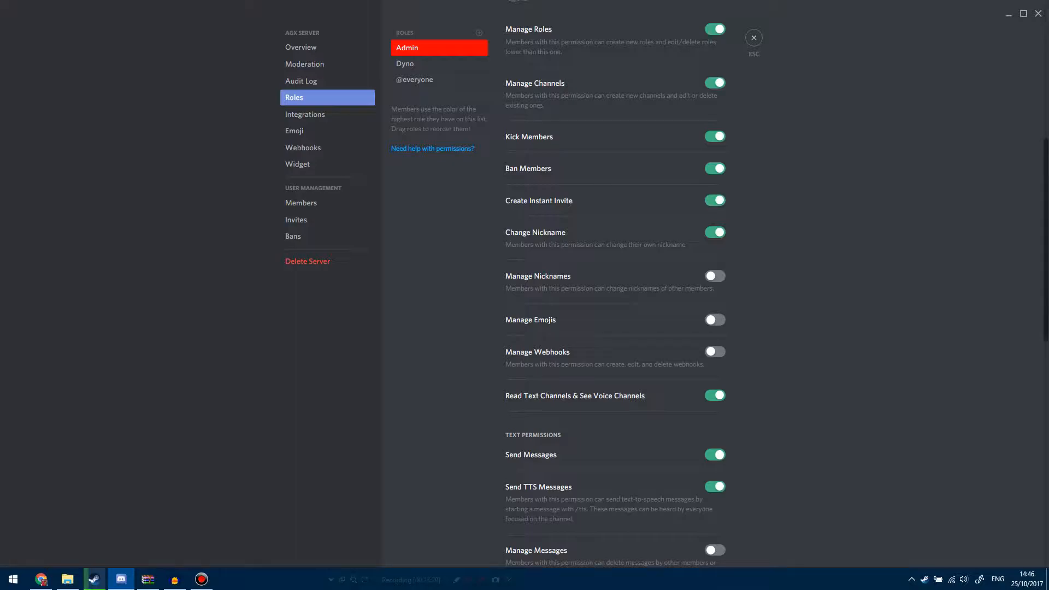
- Enable Manage Nicknames, Manage Emojis and Manage Webhooks for the Admin role
left_click(714, 276)
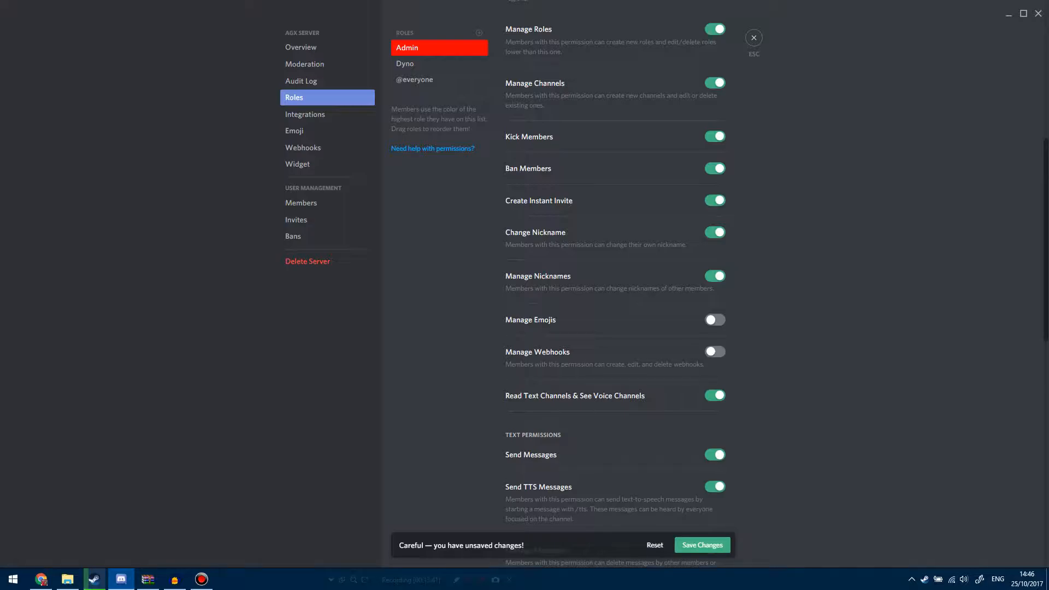
left_click(715, 320)
left_click(715, 351)
scroll(614, 284, "down", 4)
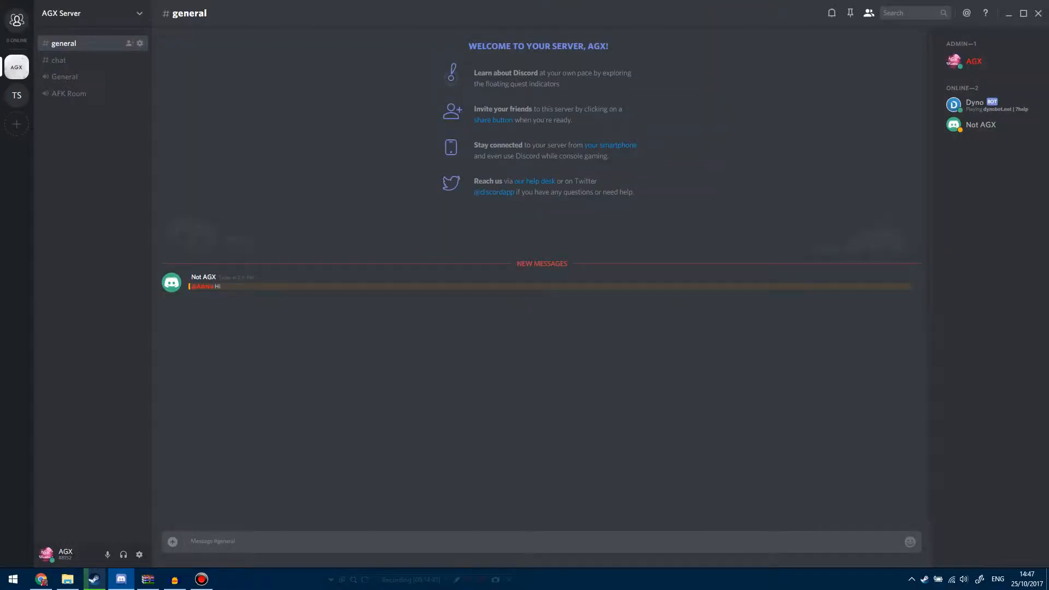
- Send the text-to-speech message "/tts Hi" in the general channel
type("/tt")
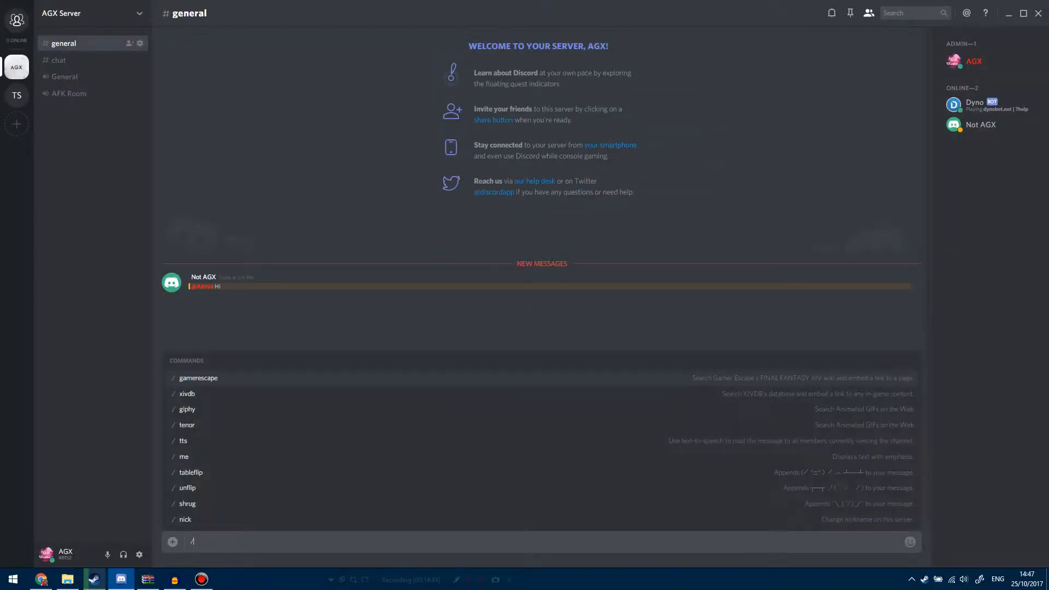
type("s Hi")
key("Return")
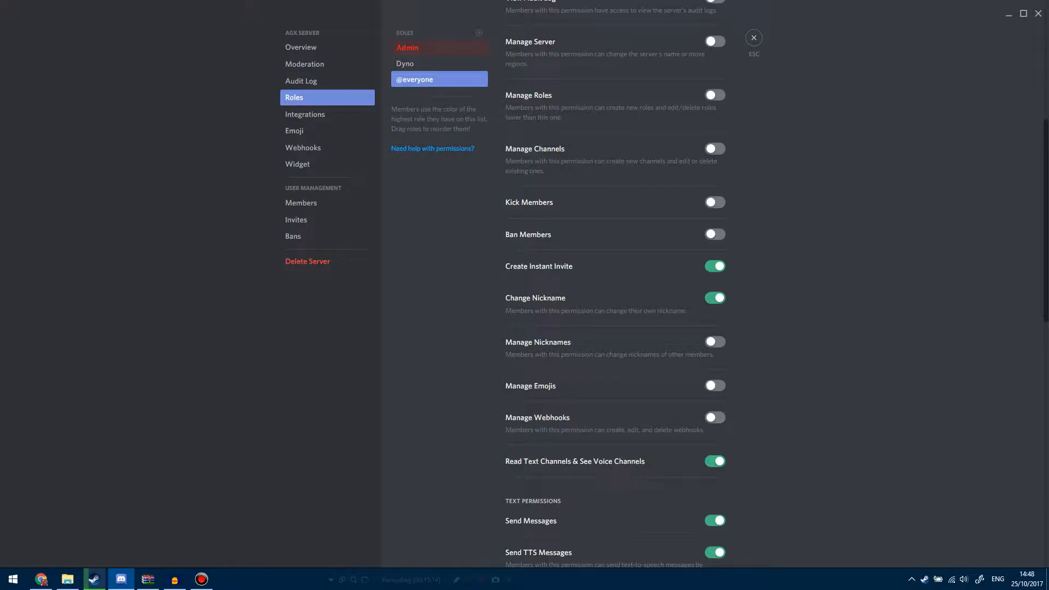
left_click(439, 47)
scroll(615, 295, "down", 3)
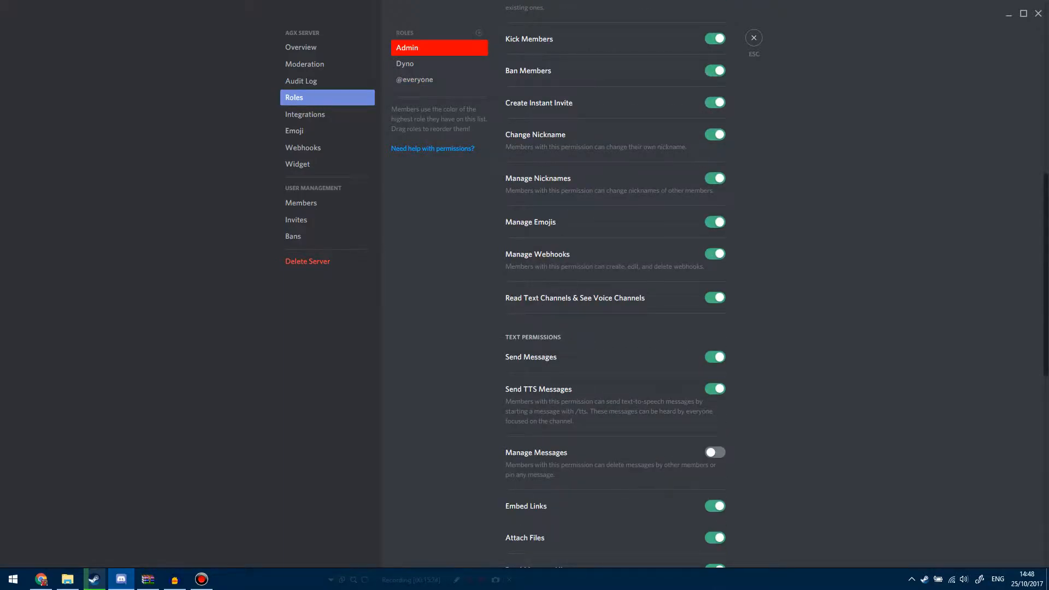
key("Escape")
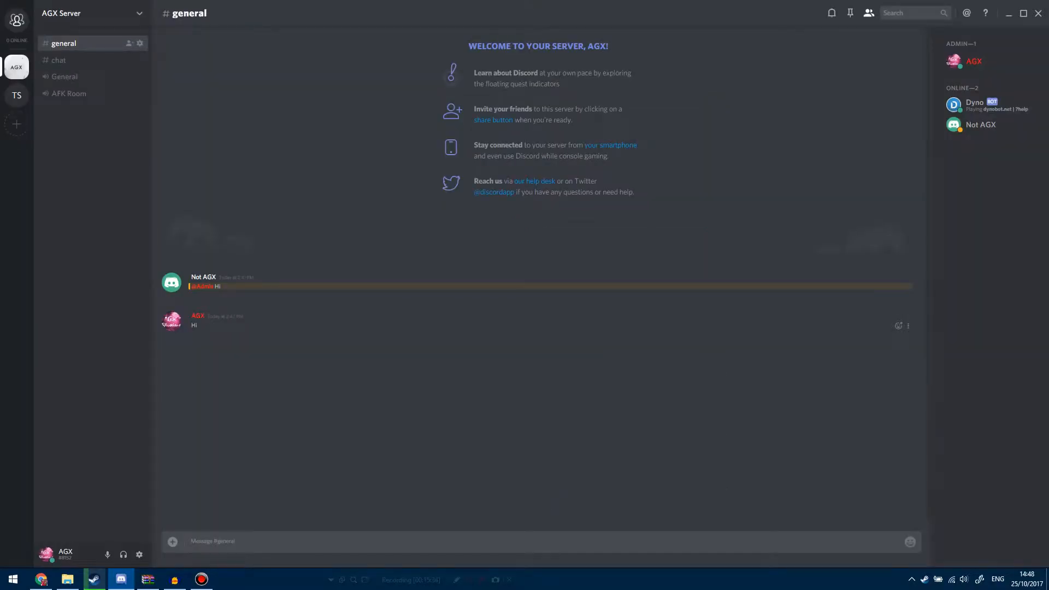
left_click(908, 286)
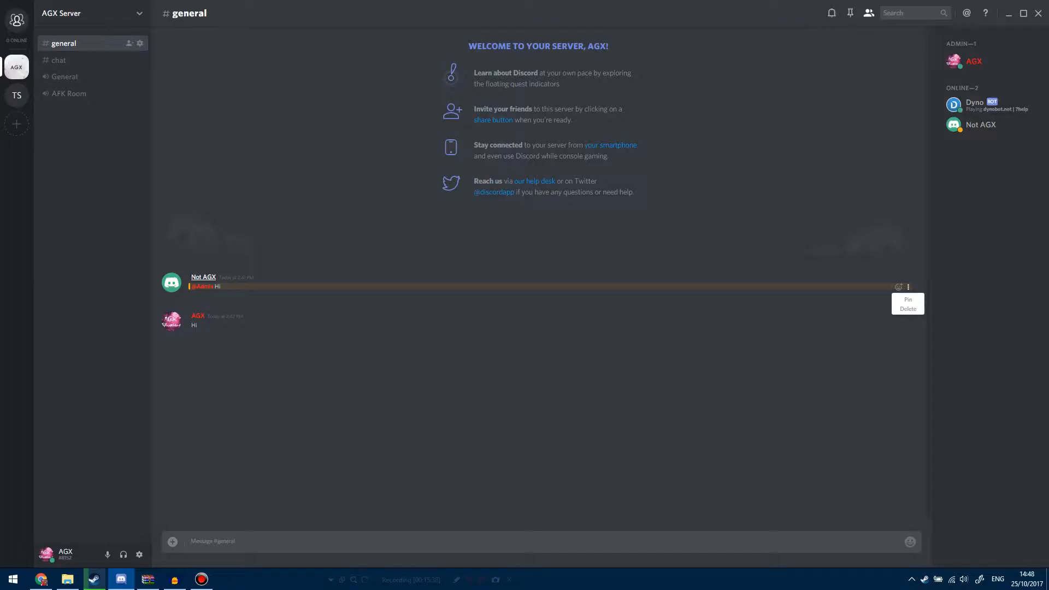
left_click(908, 308)
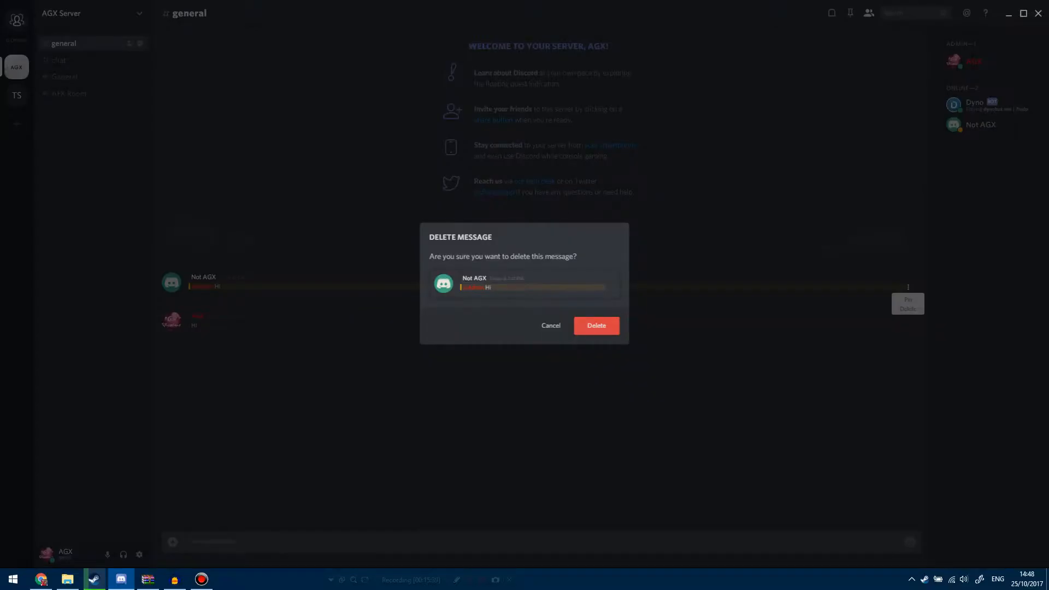
left_click(598, 326)
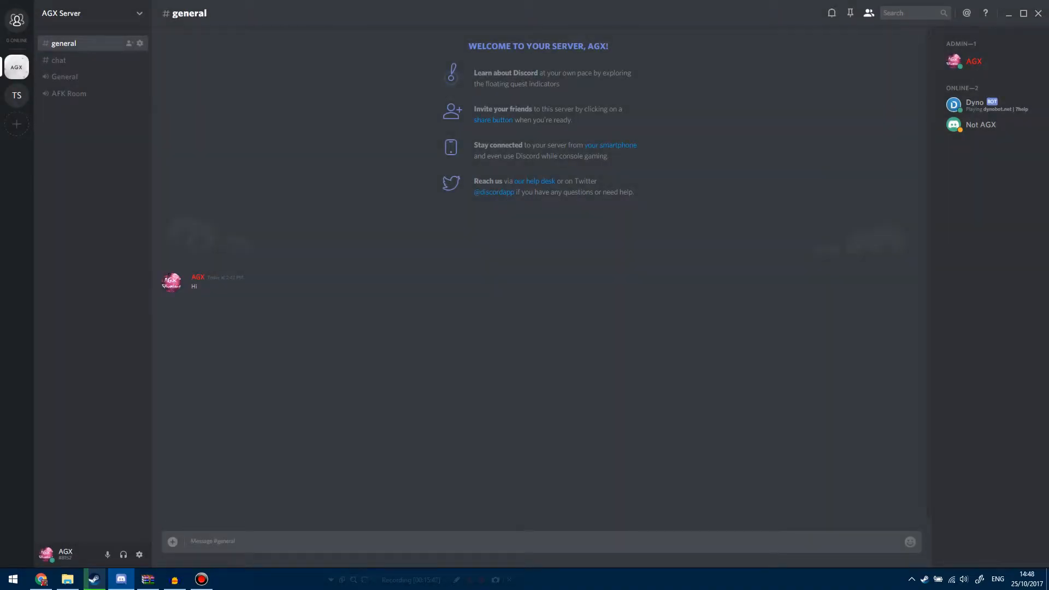
- Post "Hello, and welcome to the server" in general, pin that message, and view the channel's pinned messages
type("Hello, and welcome to the server")
key("Return")
left_click(906, 296)
left_click(908, 319)
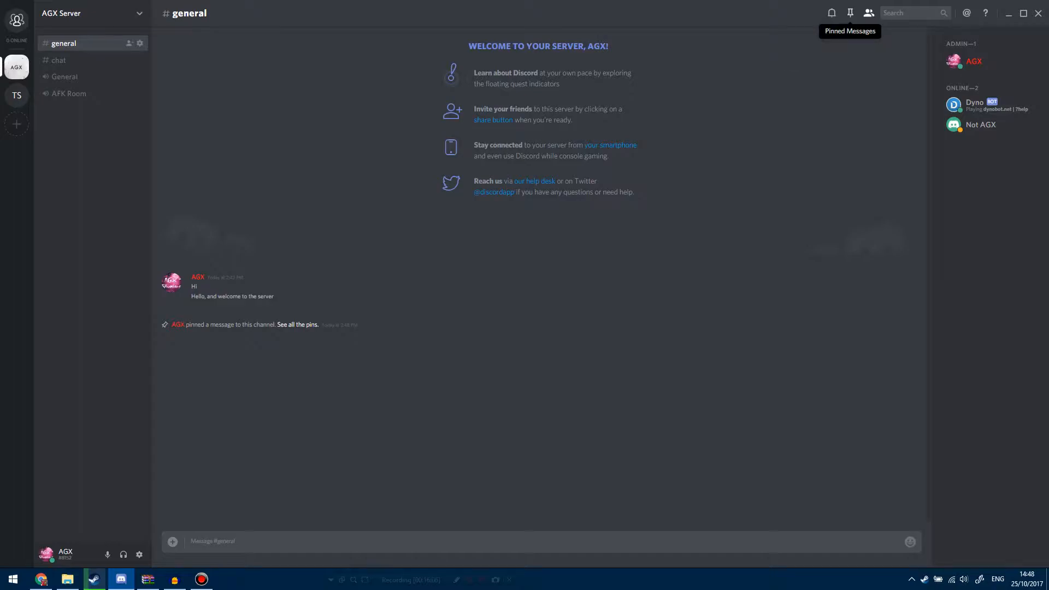
left_click(850, 13)
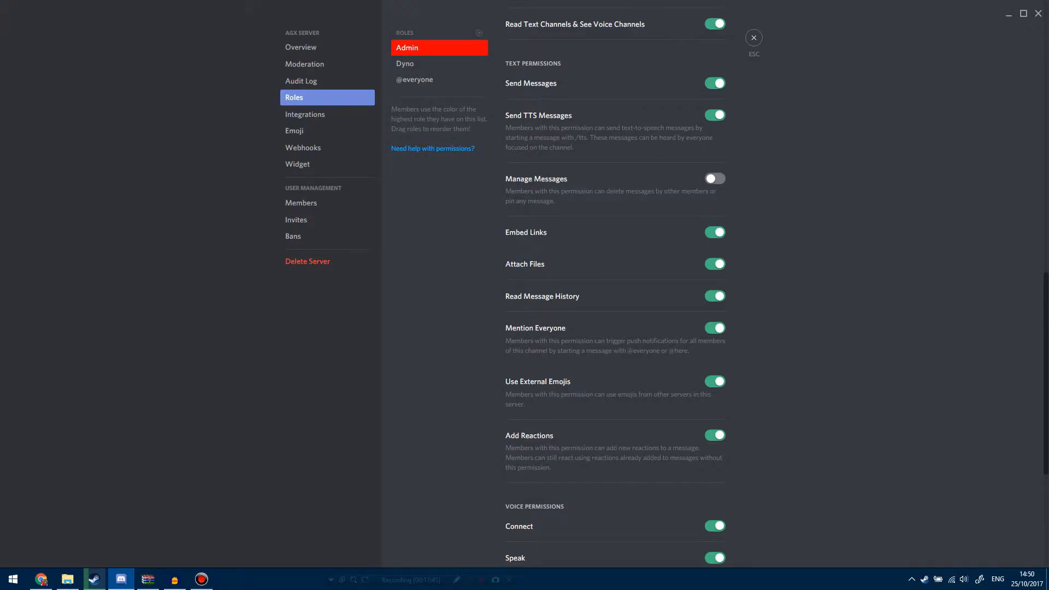
- Close the server settings and add a 😋 reaction to the "Hello, and welcome to the server" message in general
key("Escape")
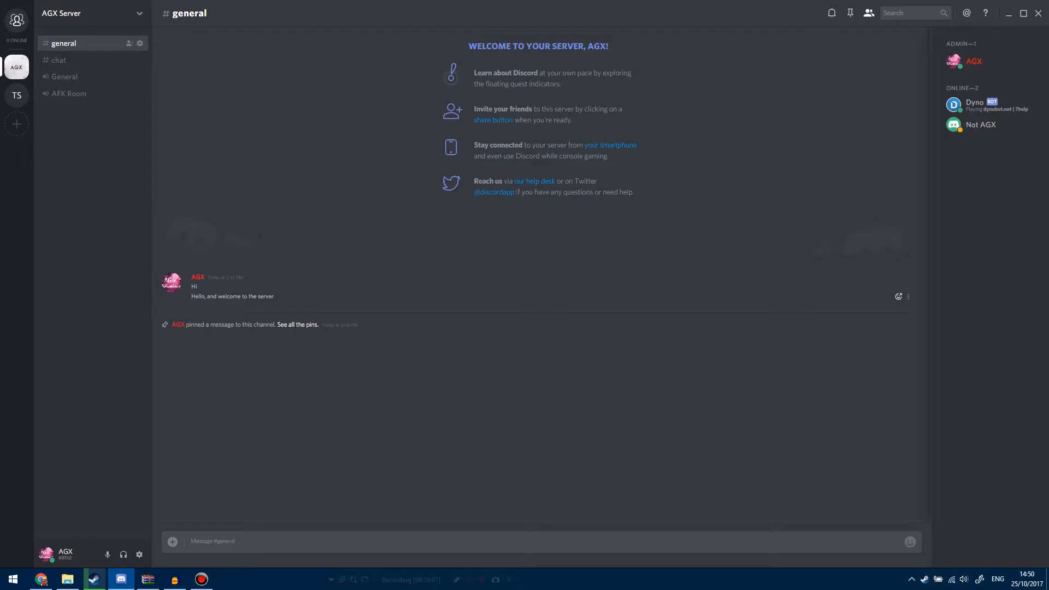
left_click(898, 296)
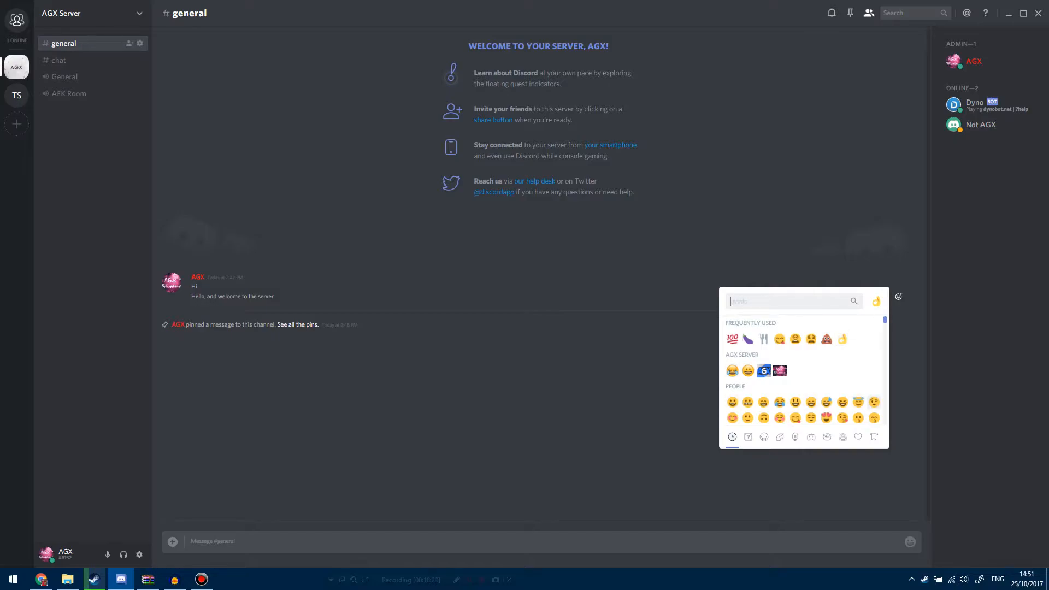
left_click(779, 338)
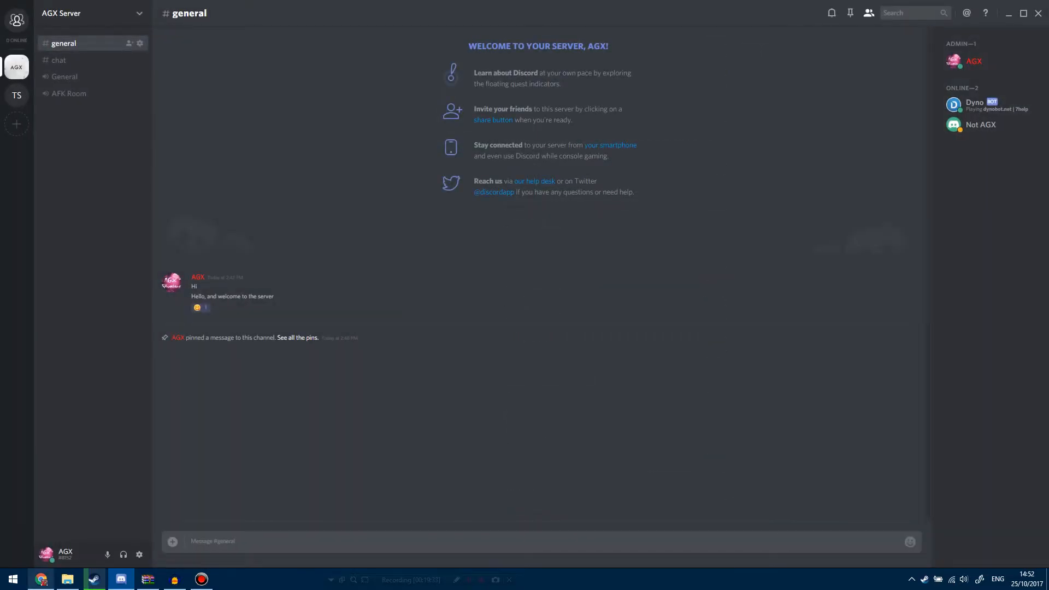
- Switch to the Chrome session of the Not AGX account and join the General voice channel
left_click(41, 579)
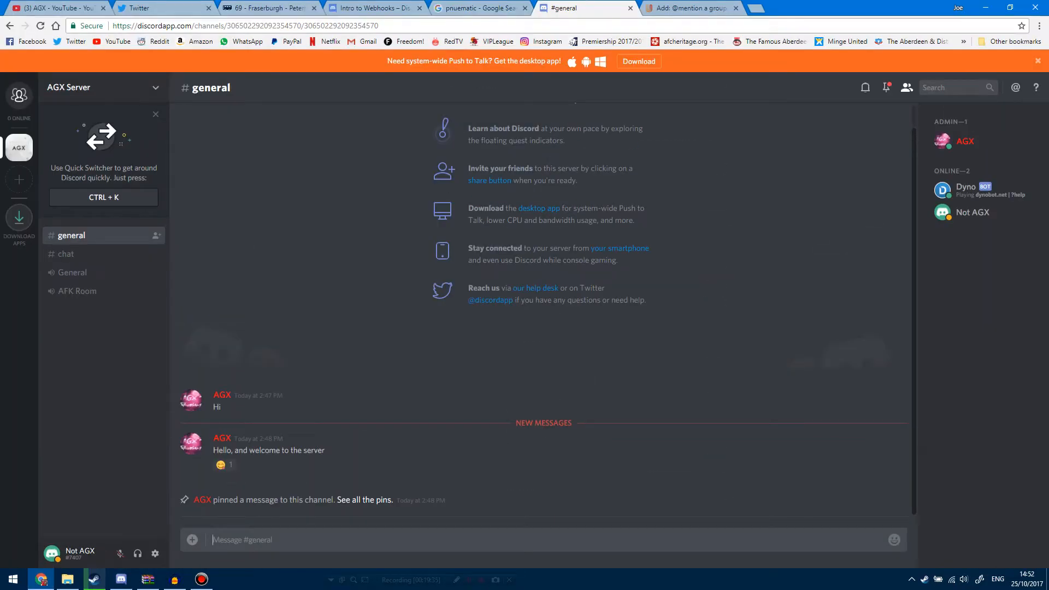
left_click(72, 272)
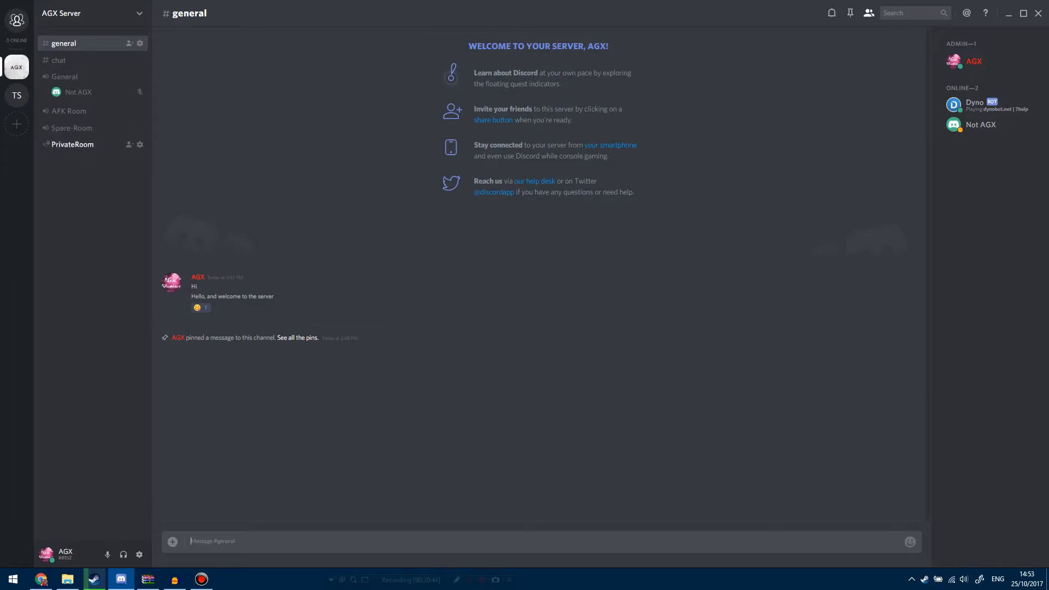
left_click_drag(78, 92, 74, 129)
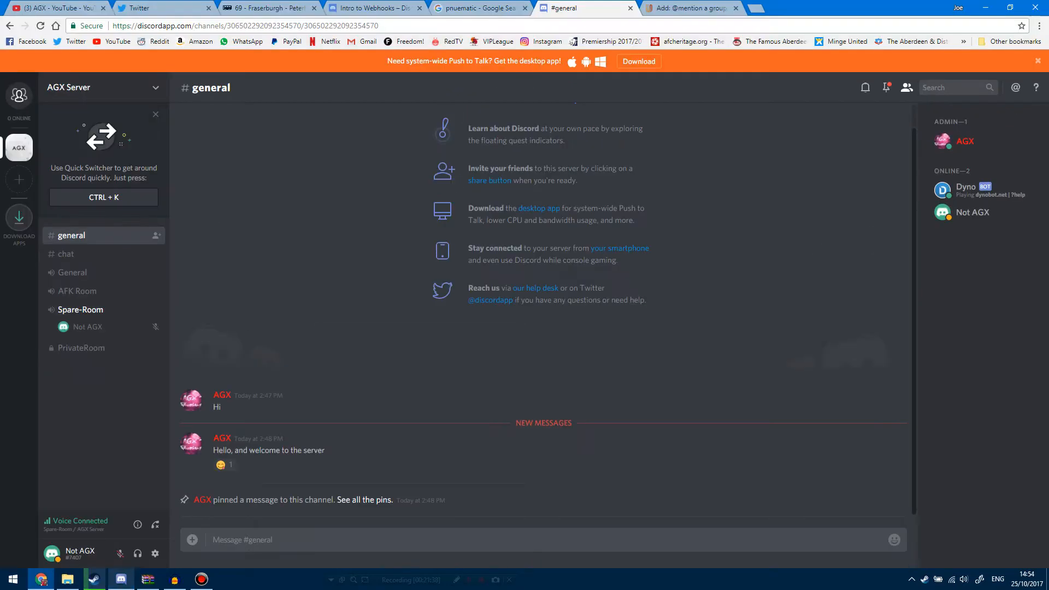
left_click(121, 579)
left_click_drag(78, 125, 75, 93)
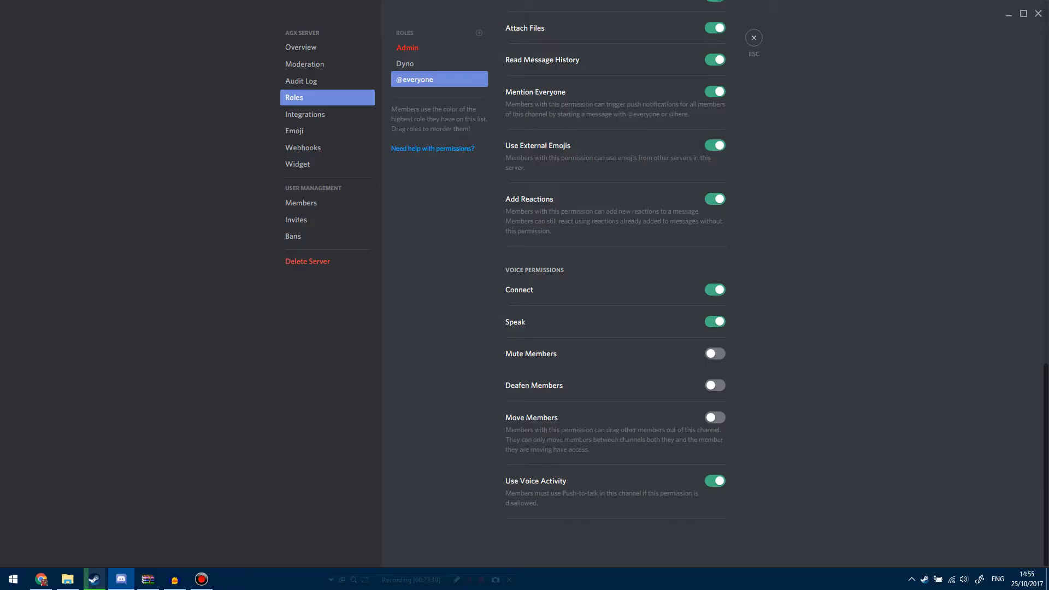
scroll(615, 295, "up", 19)
scroll(615, 295, "down", 19)
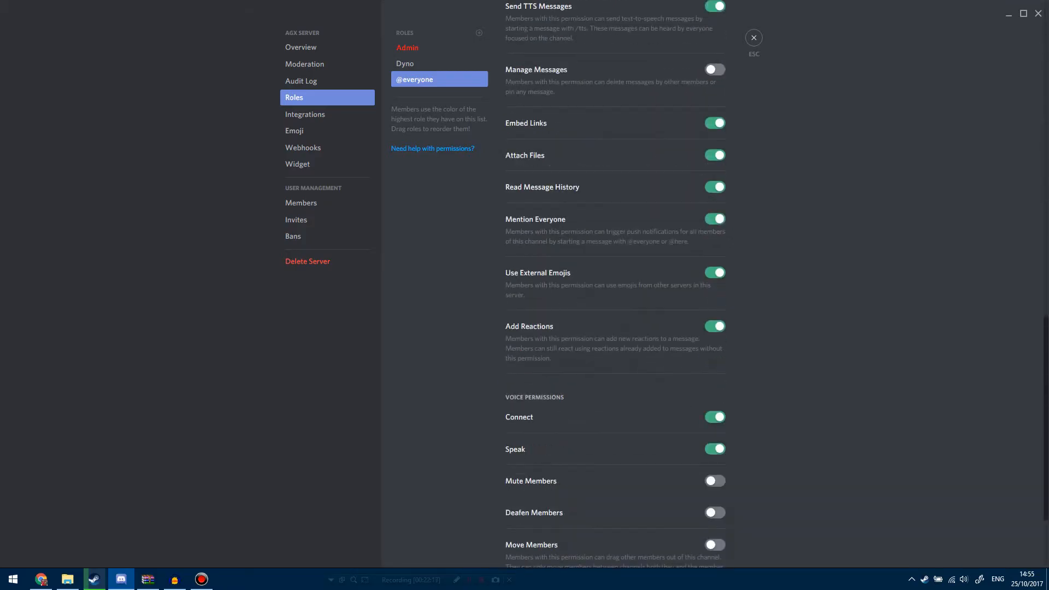
left_click(440, 48)
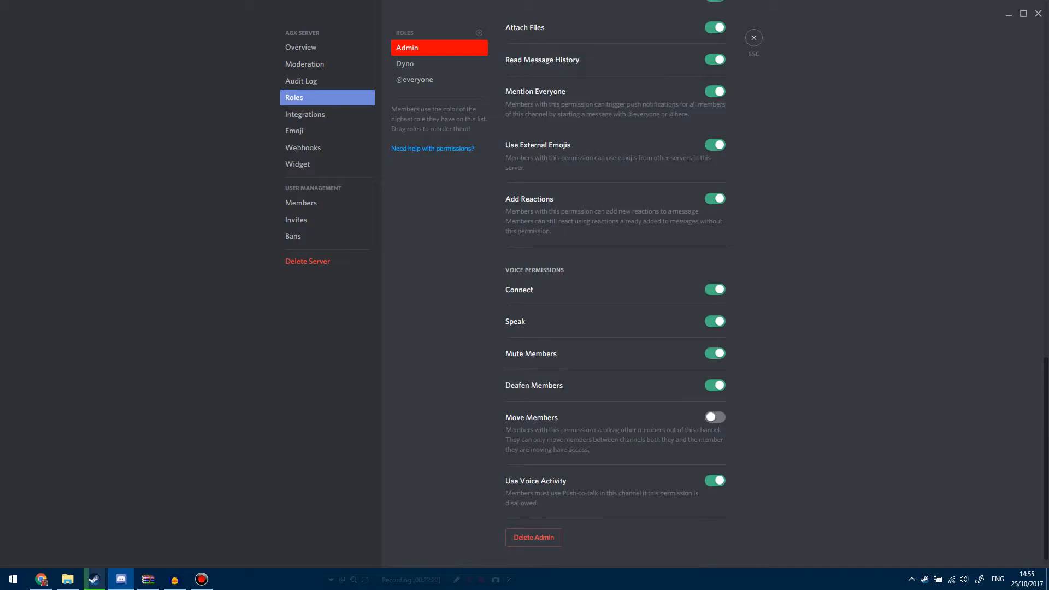
key("Escape")
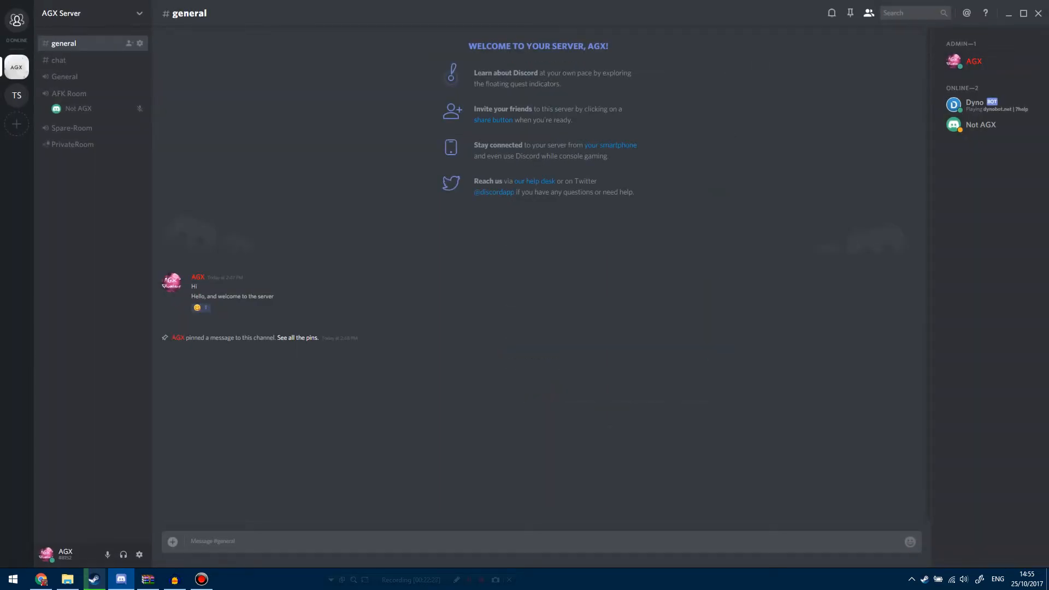
- Remove the Admin role from the member AGX
right_click(972, 53)
mouse_move(929, 136)
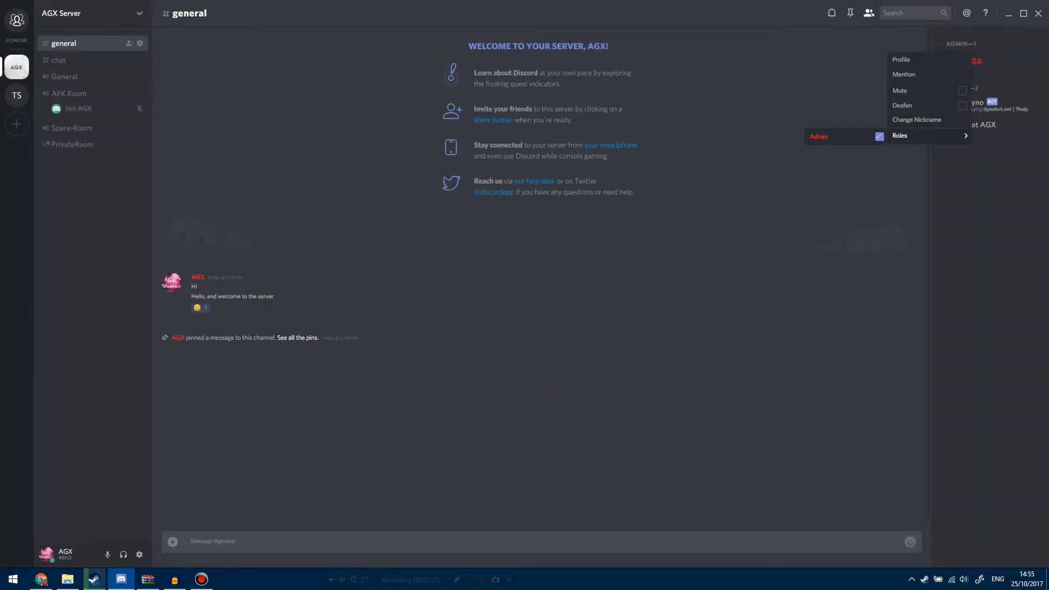
left_click(878, 136)
left_click(858, 188)
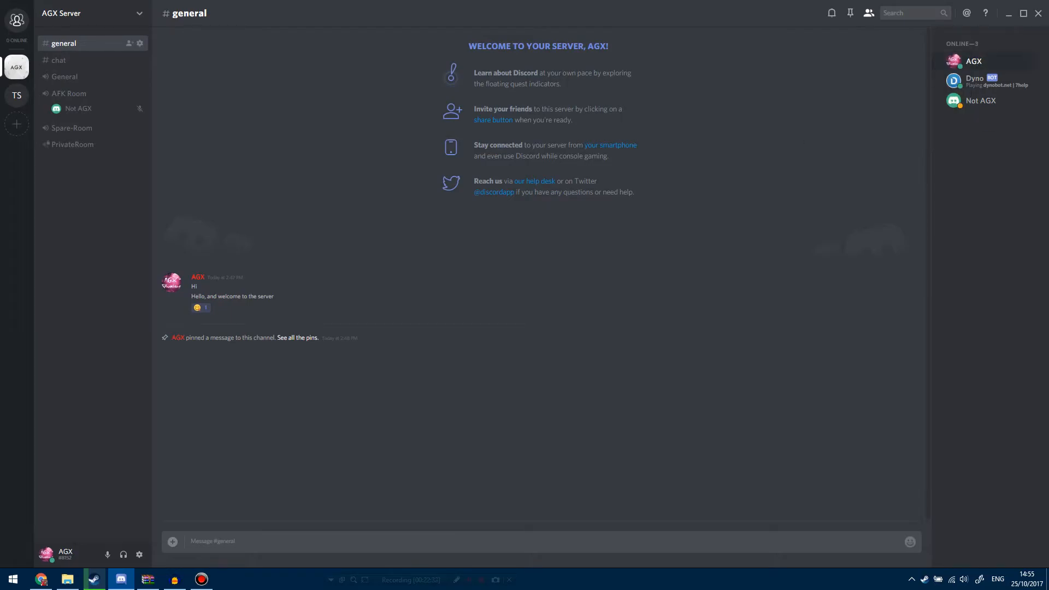
- Assign the Admin role to the member AGX again
right_click(975, 61)
mouse_move(929, 144)
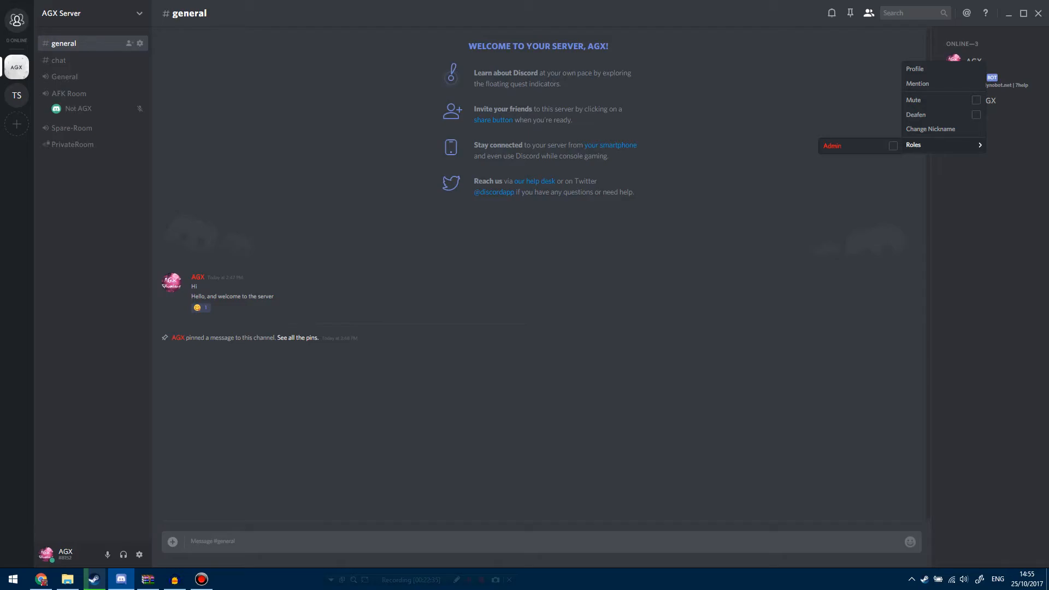
left_click(1003, 127)
right_click(985, 63)
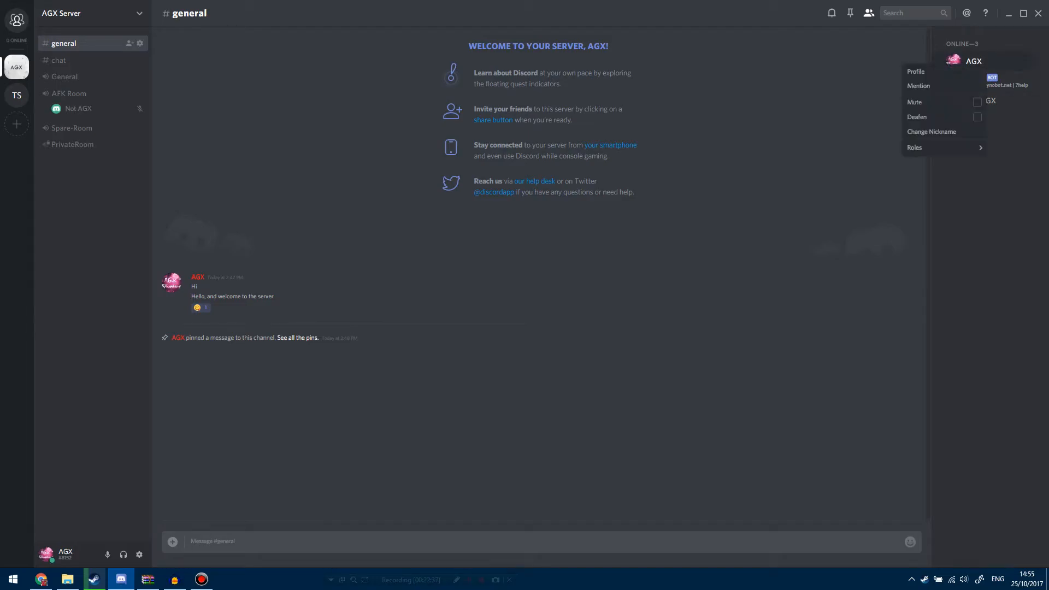
mouse_move(929, 147)
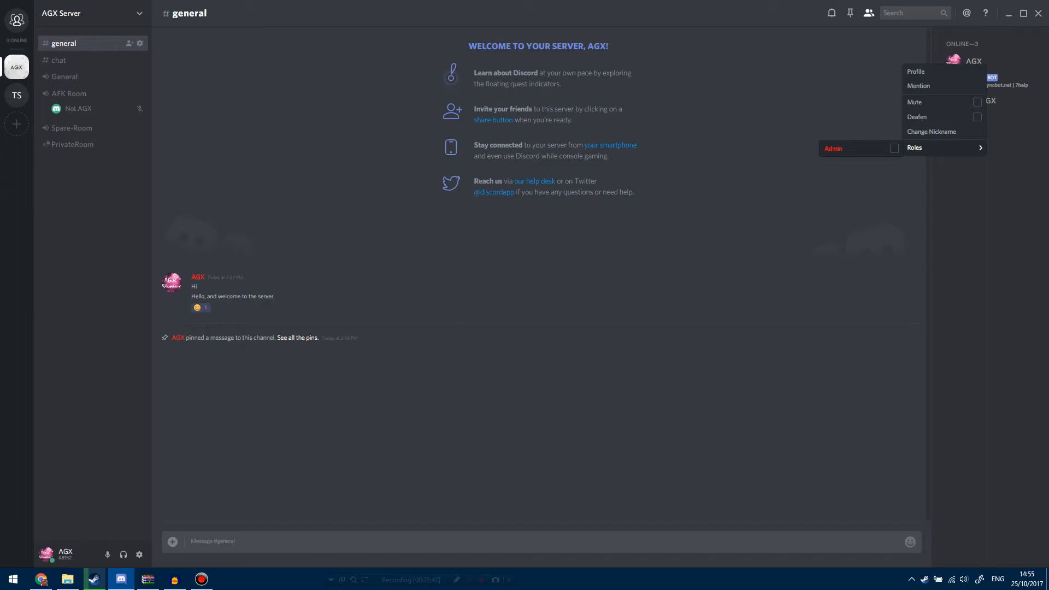
left_click(894, 148)
left_click(732, 158)
- Kick Not AGX from the server, giving "get out" as the reason for the kick
right_click(72, 109)
left_click(94, 324)
type("get out")
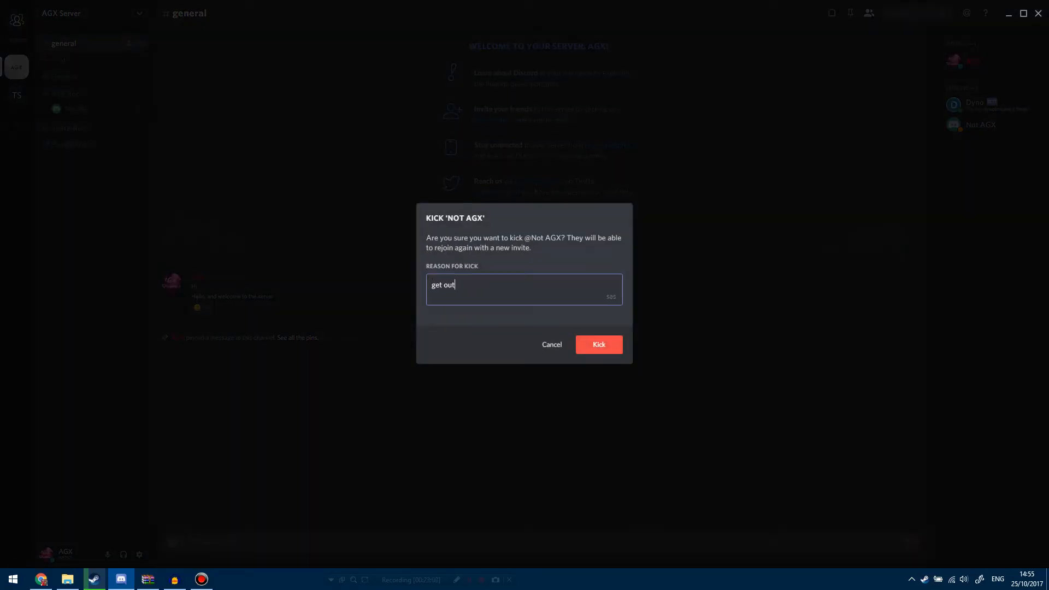
key("Return")
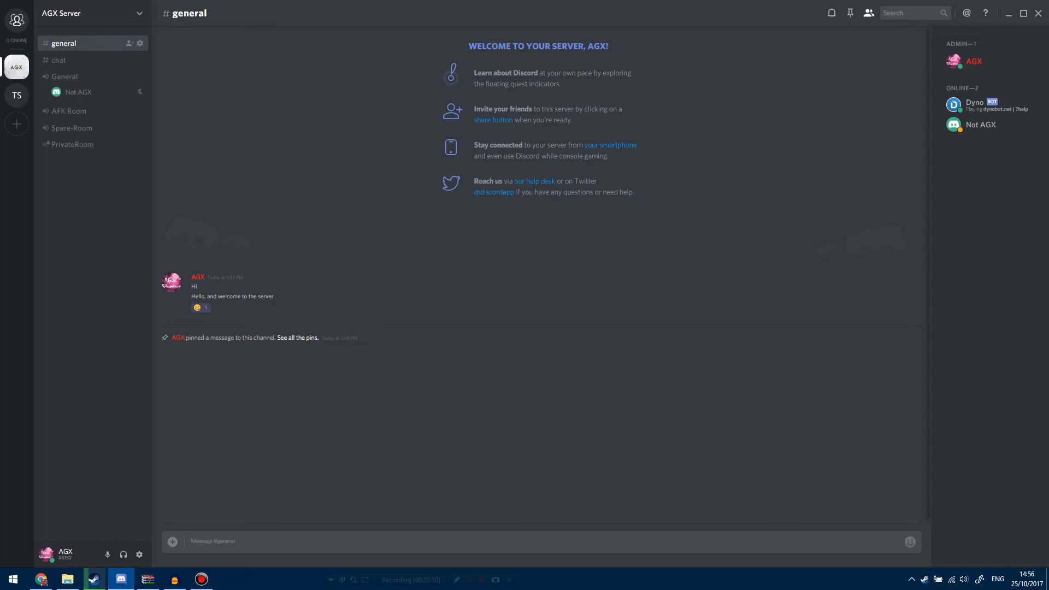